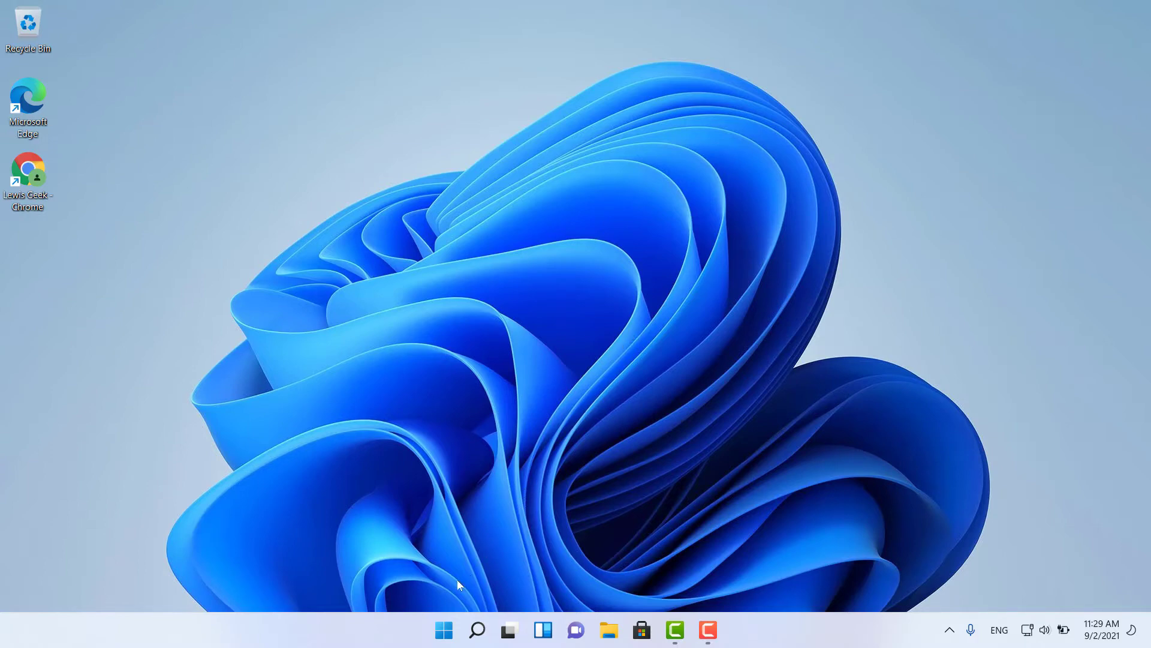
Launch Settings from its pinned icon in the Start menu.
click(443, 632)
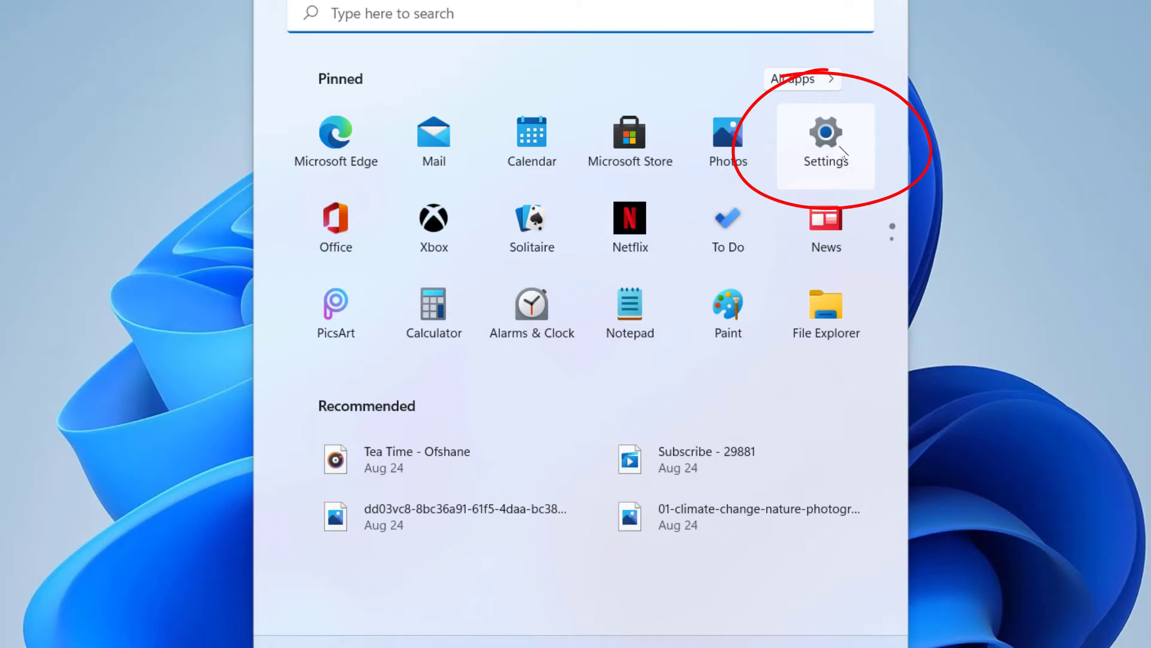
click(832, 139)
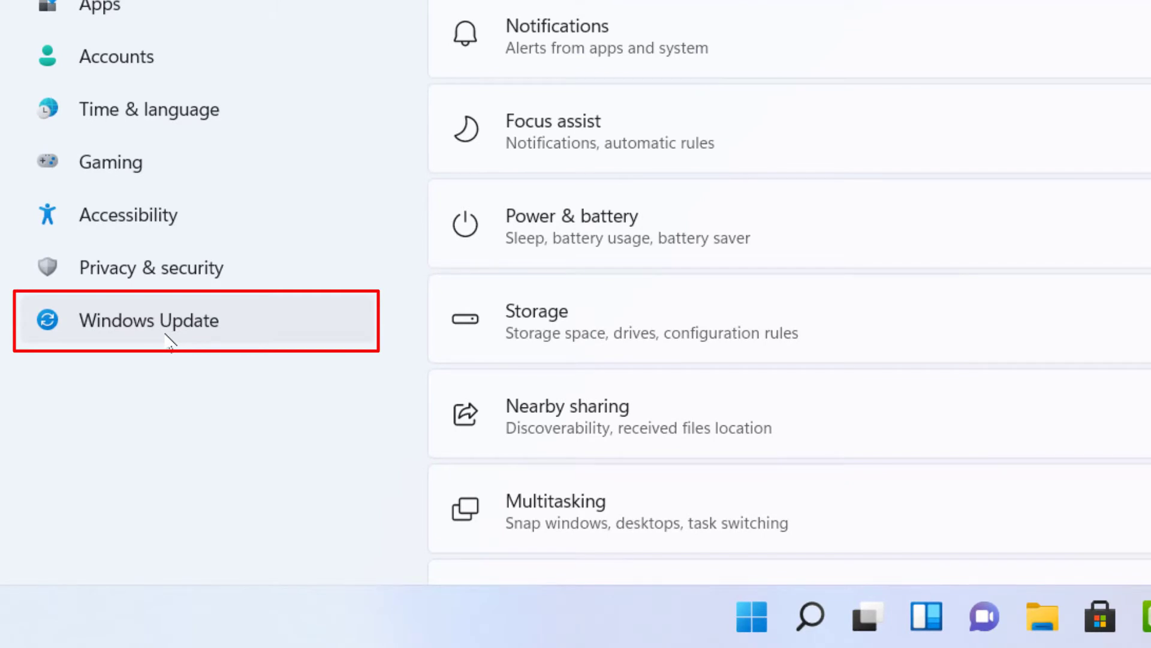
Go to Windows Update > Advanced options > Optional updates, showing nine driver updates.
click(168, 341)
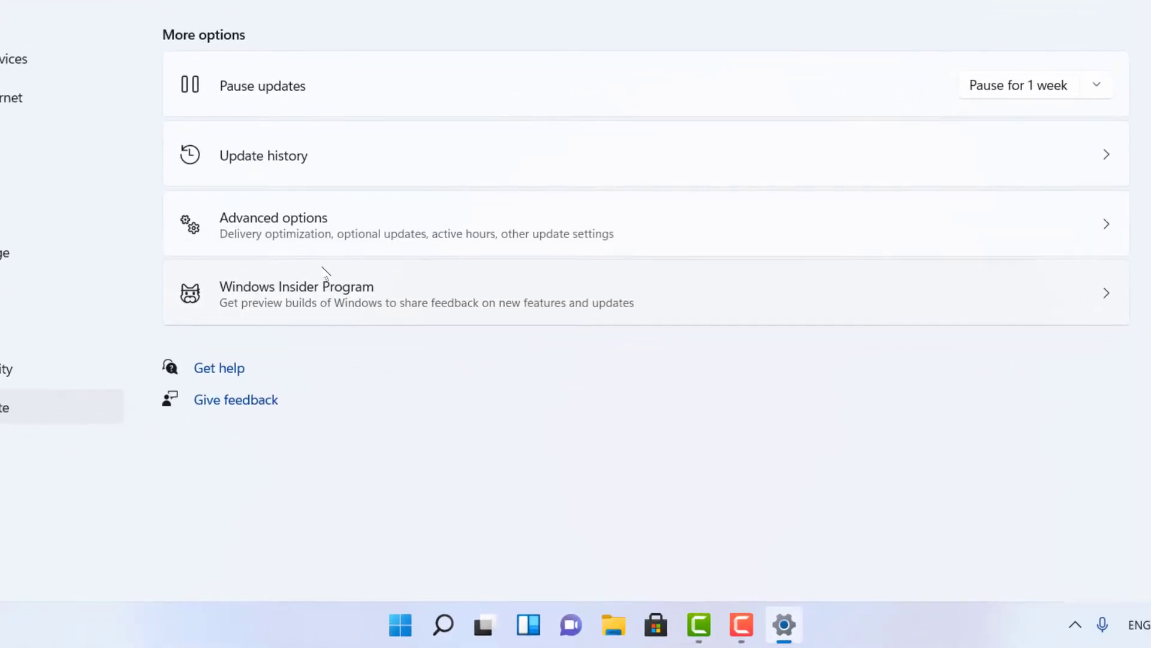
click(297, 230)
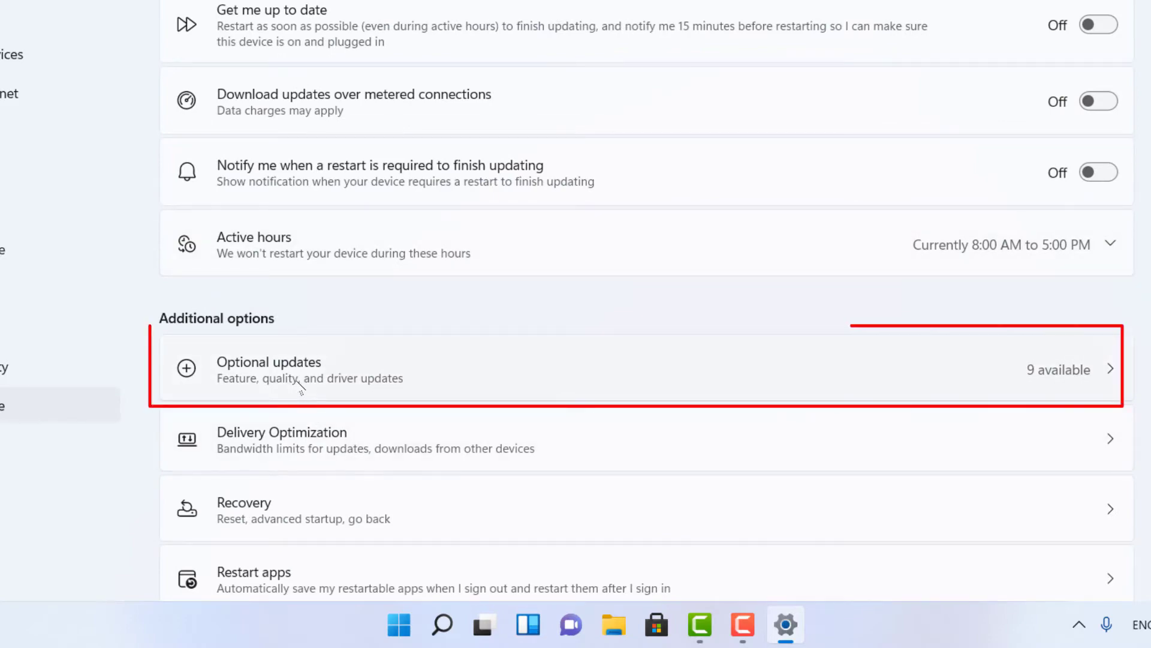
click(268, 379)
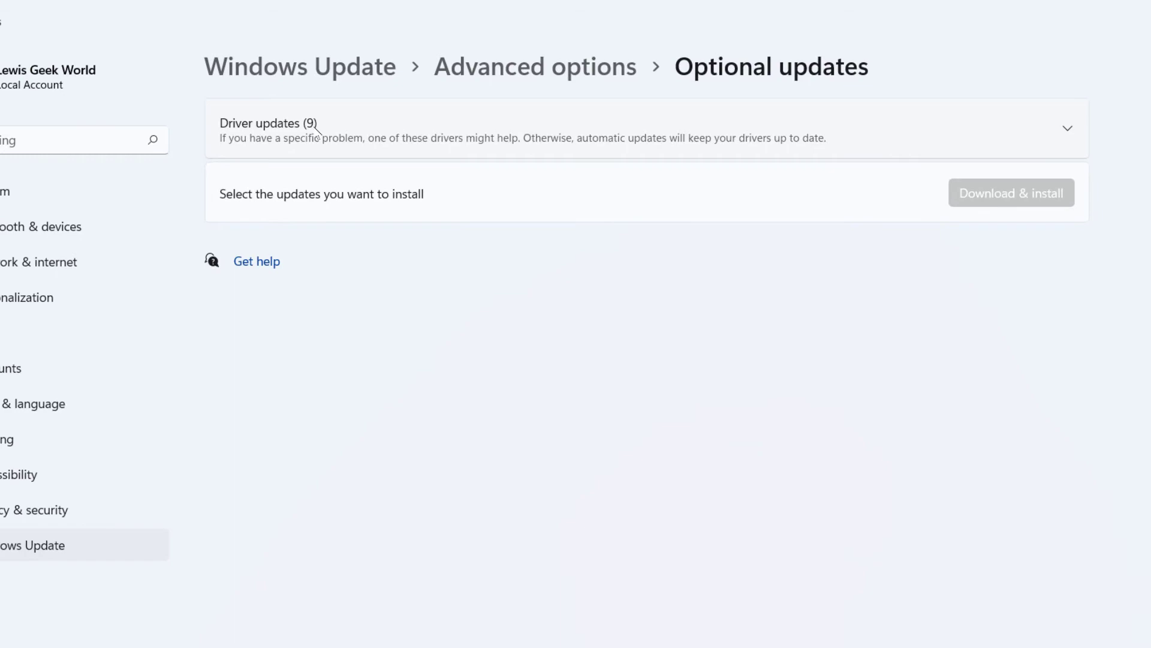
Expand Driver updates (9) and select the INTEL System 10.1.14.4 driver.
click(317, 128)
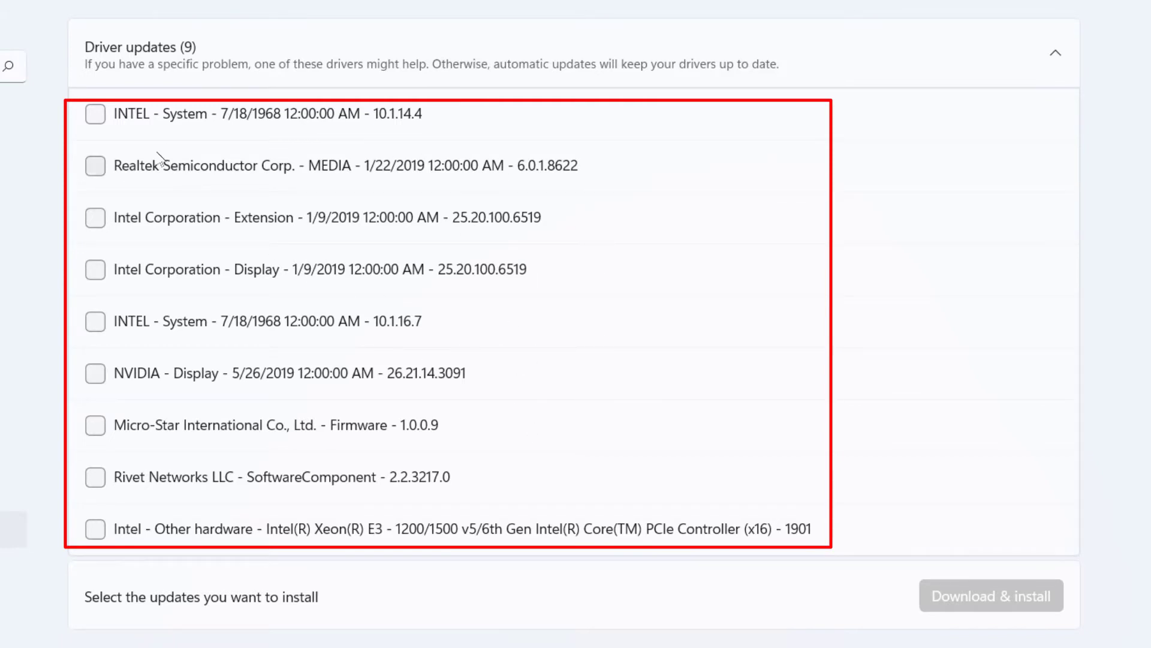
click(96, 115)
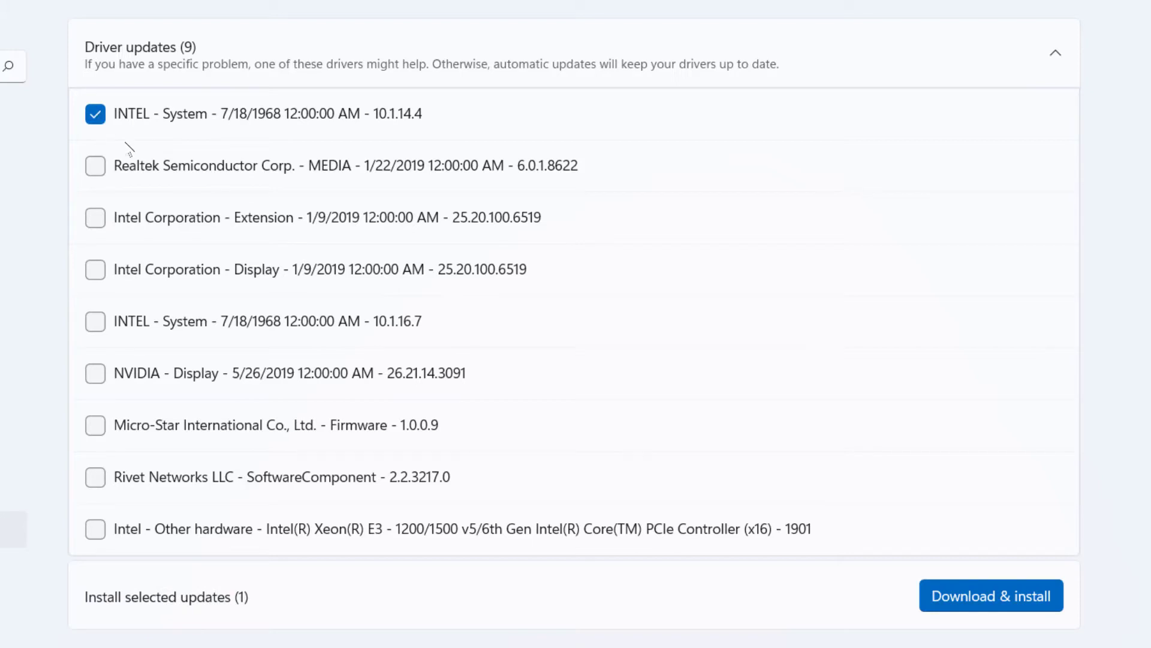
click(96, 170)
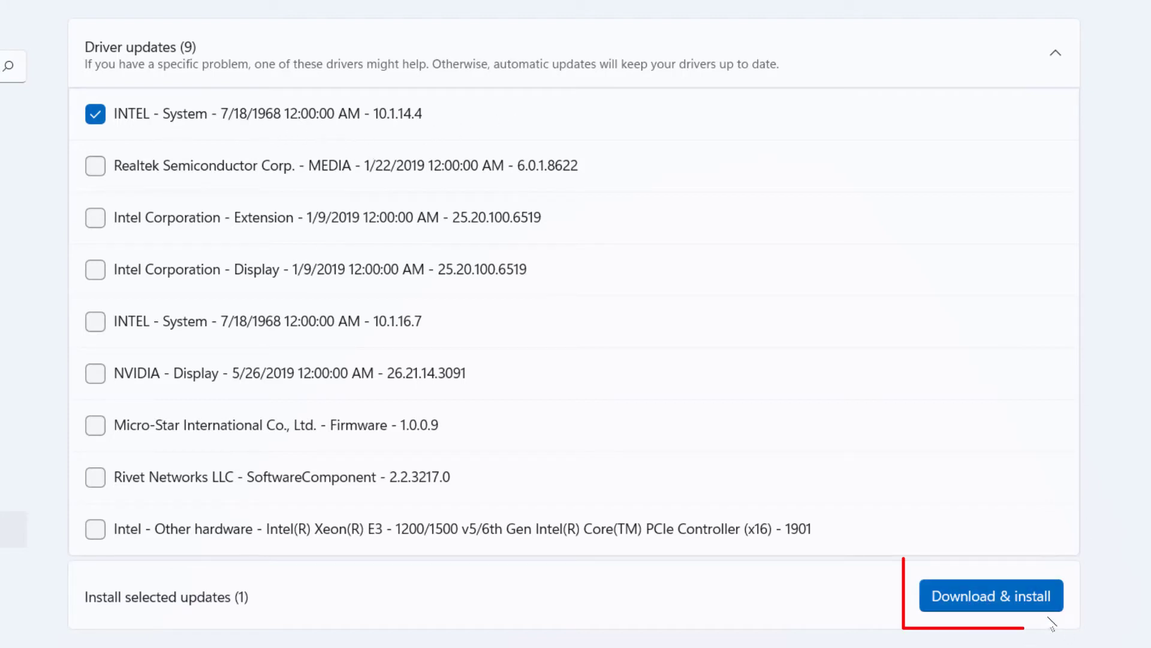
Start Download & install for the selected INTEL System 10.1.14.4 driver.
click(1004, 591)
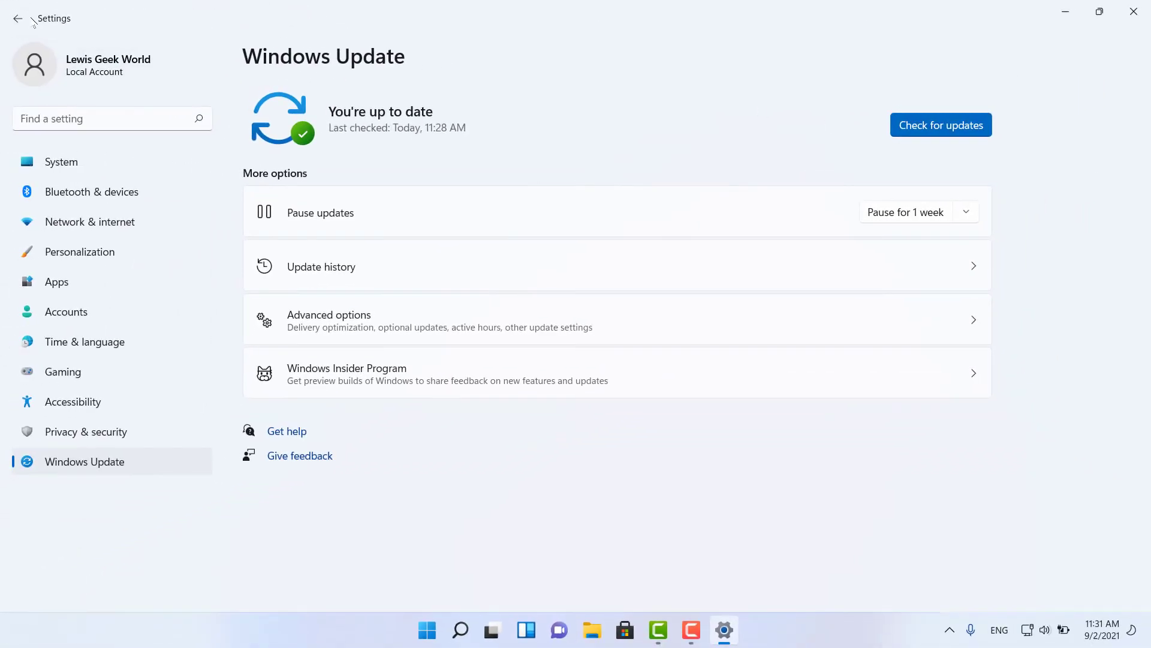
Reopen Optional updates and check that Driver updates now shows eight.
click(20, 18)
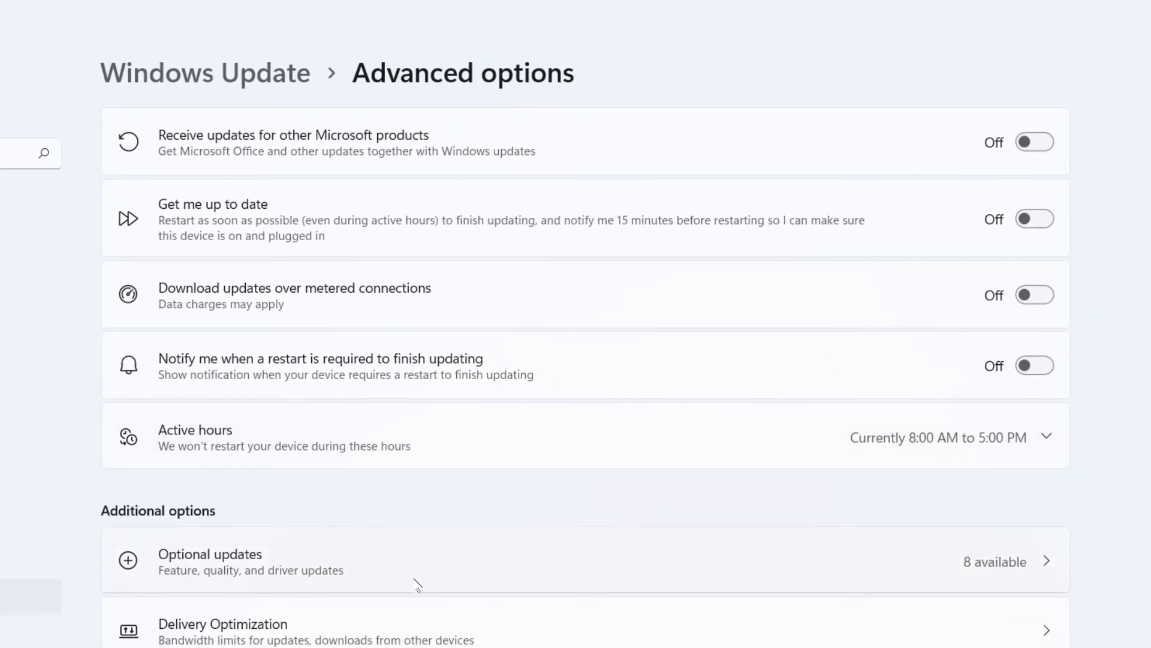
click(416, 583)
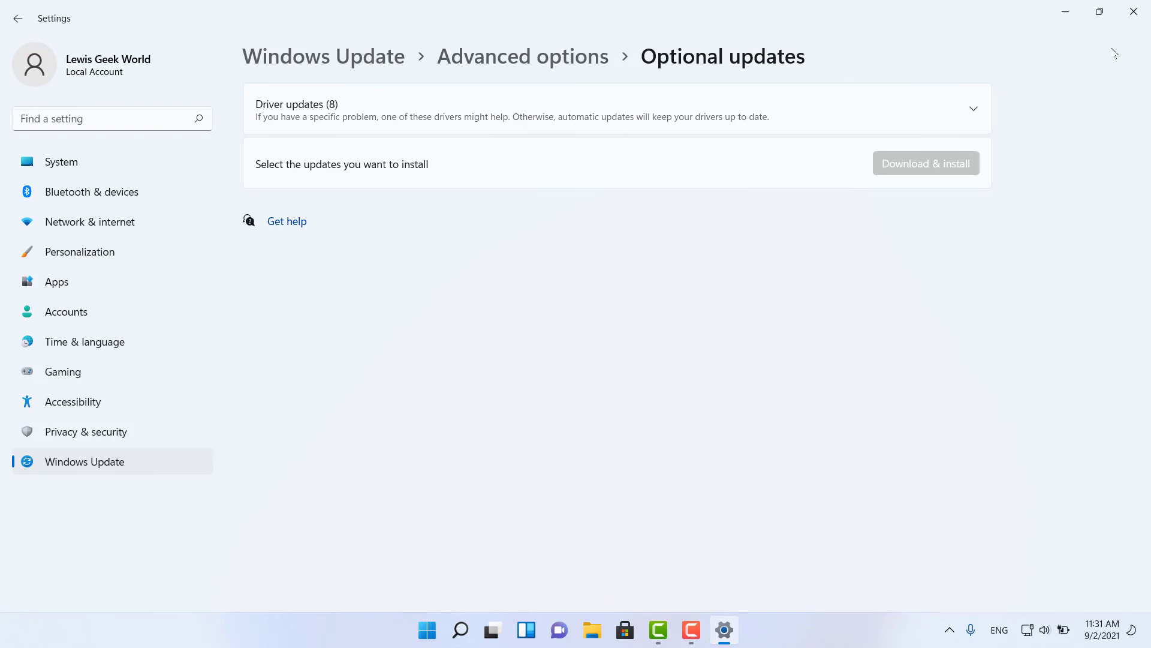
click(1134, 12)
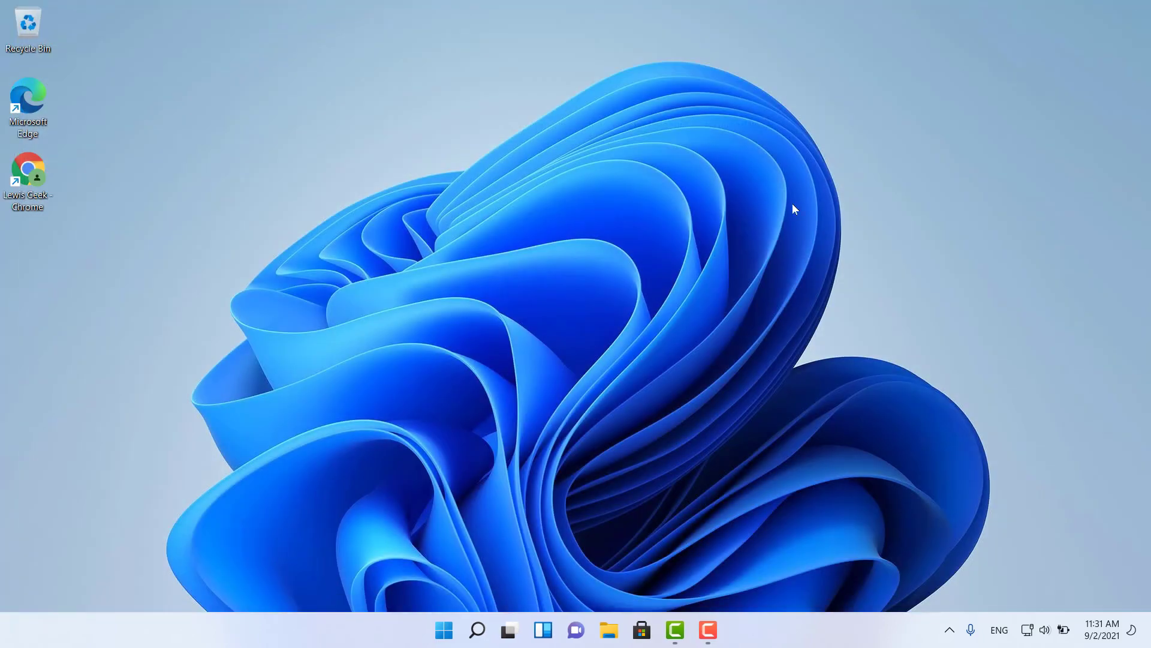